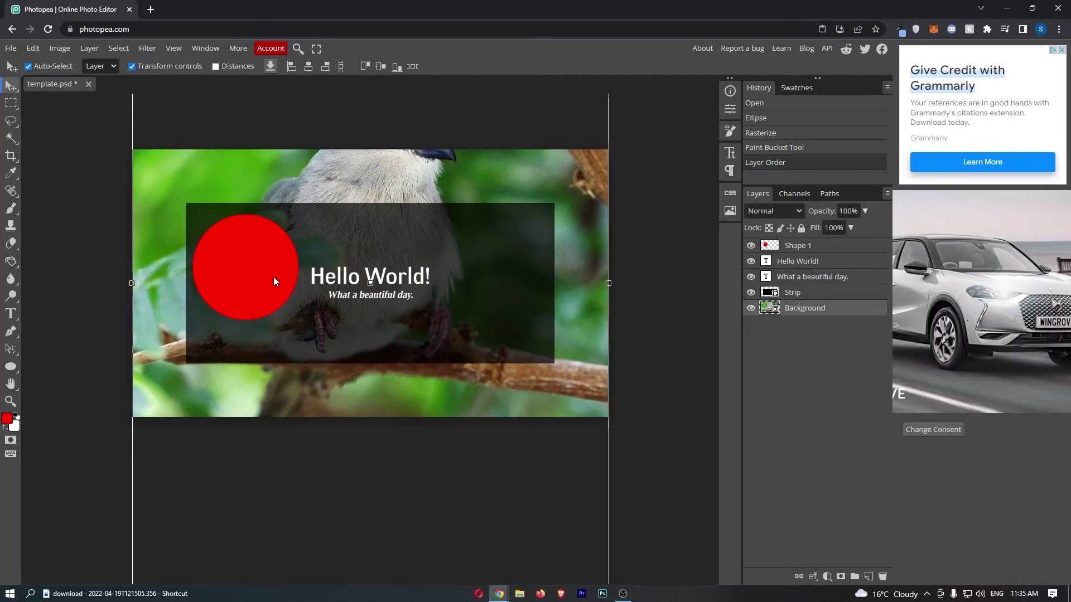
Delete the red circle layer (Shape 1) from template.psd.
{"action": "left_click", "coordinate": [272, 276]}
{"action": "left_click", "coordinate": [277, 154]}
{"action": "left_click", "coordinate": [664, 215]}
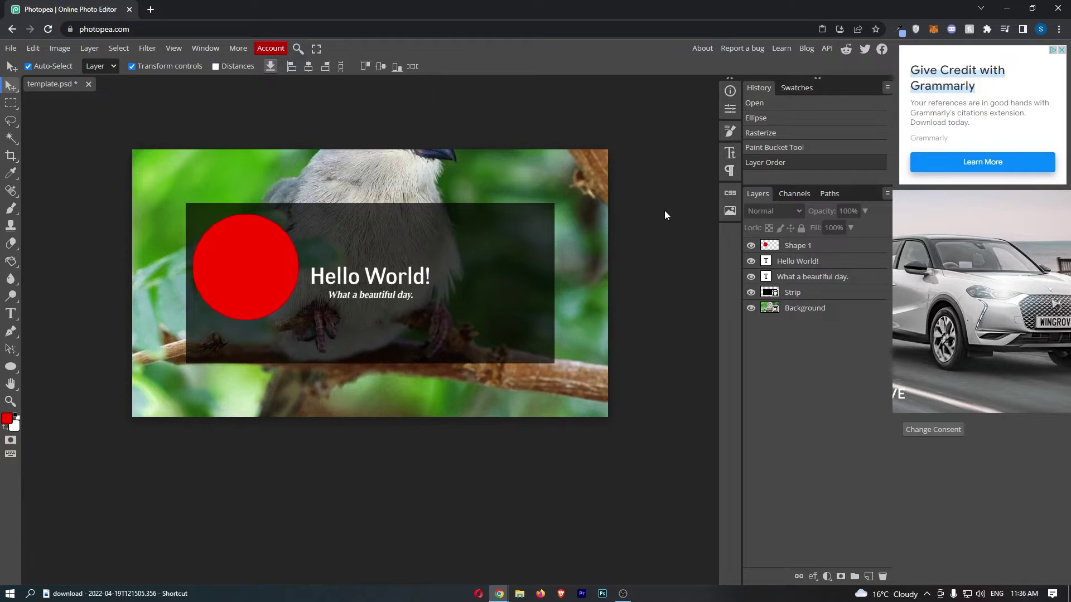
{"action": "left_click", "coordinate": [262, 266]}
{"action": "key", "text": "Delete"}
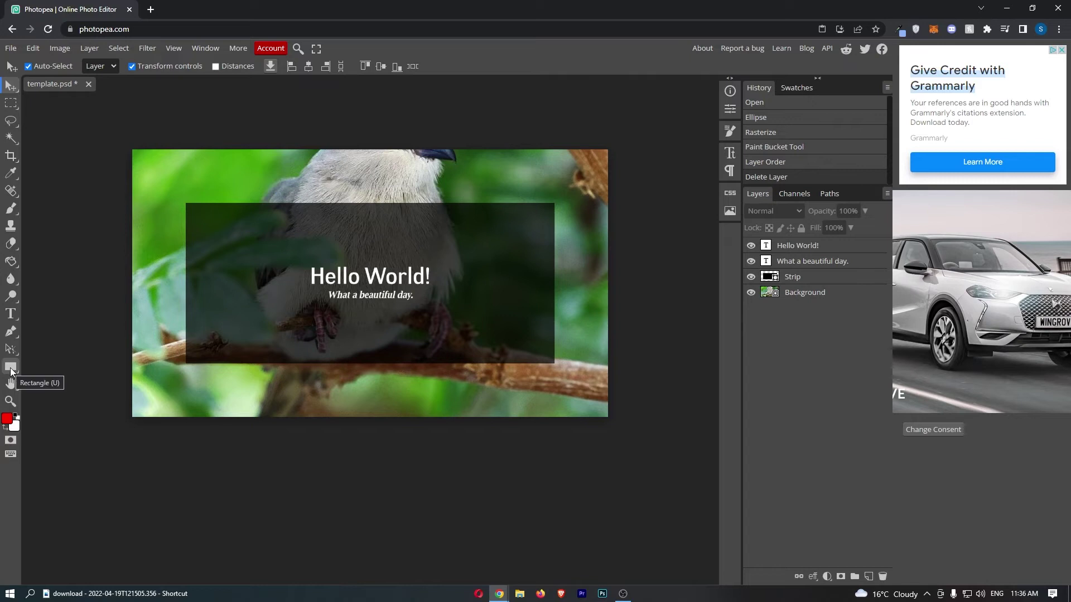
Switch the shape tool from Rectangle to Ellipse.
{"action": "left_click", "coordinate": [12, 368]}
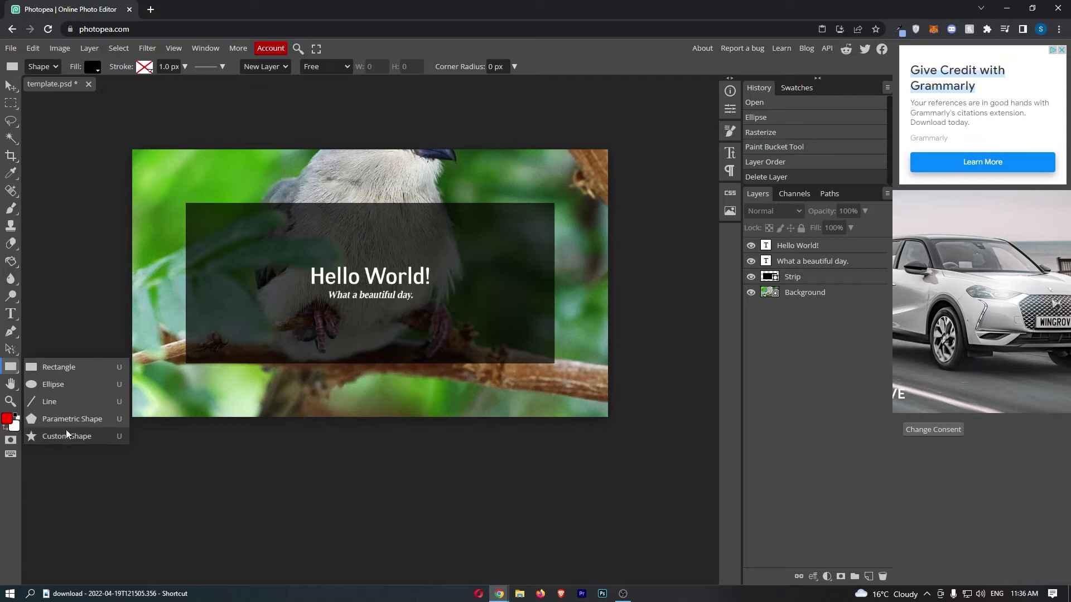
{"action": "left_click", "coordinate": [71, 385]}
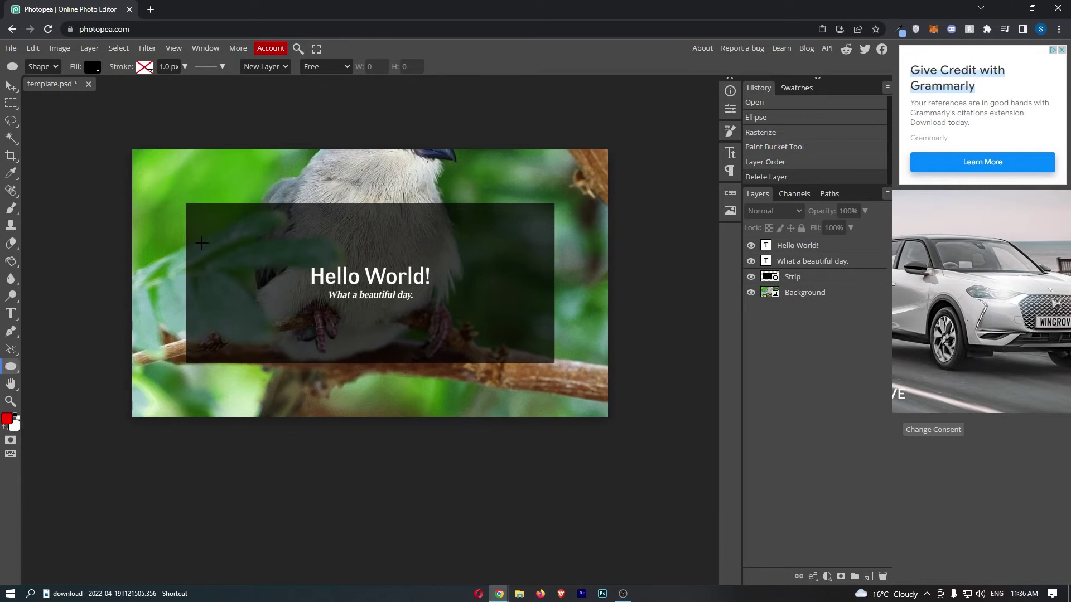
Draw a trial black ellipse on the dark strip, then delete it as misshapen.
{"action": "mouse_move", "coordinate": [209, 208]}
{"action": "left_mouse_down"}
{"action": "mouse_move", "coordinate": [445, 287]}
{"action": "mouse_move", "coordinate": [309, 303]}
{"action": "left_mouse_up"}
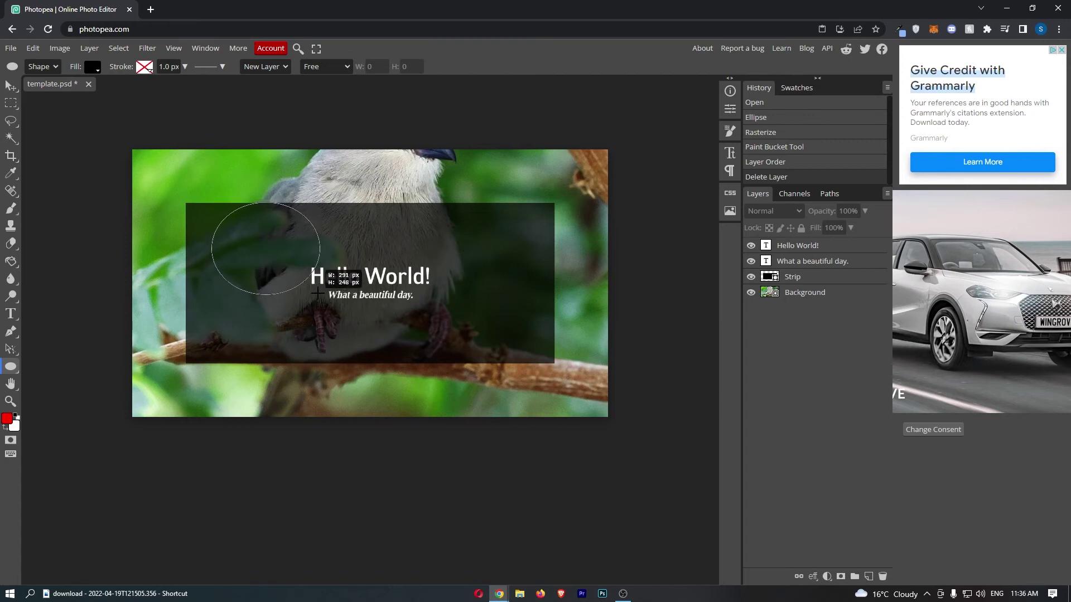
{"action": "left_click_drag", "start_coordinate": [310, 303], "coordinate": [319, 294]}
{"action": "key", "text": "Delete"}
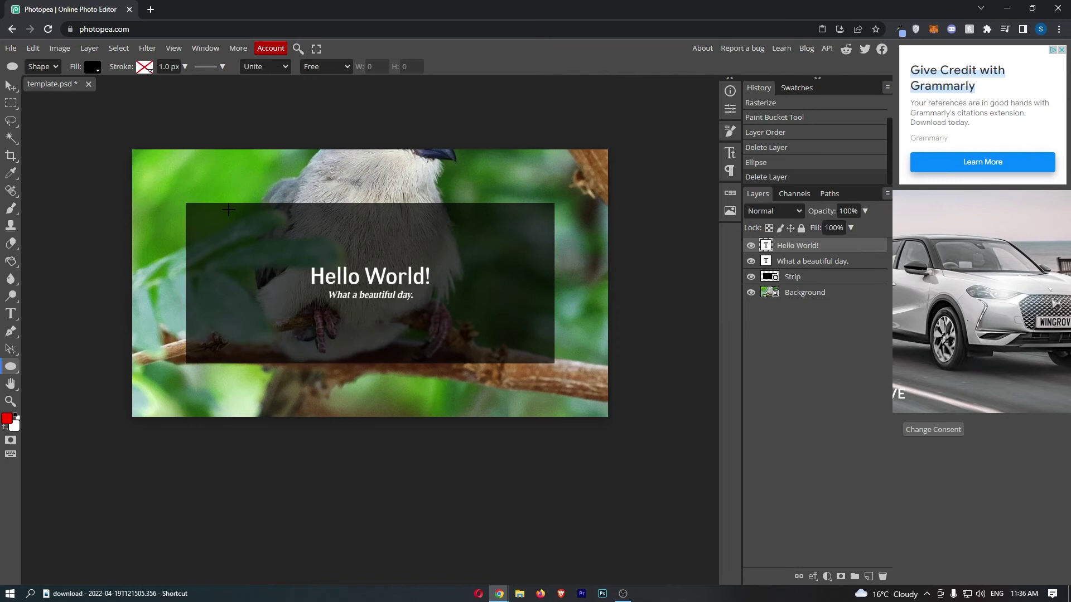
Shift-drag a round black circle of about 248 pixels left of Hello World!
{"action": "mouse_move", "coordinate": [228, 211]}
{"action": "left_mouse_down"}
{"action": "mouse_move", "coordinate": [260, 247]}
{"action": "mouse_move", "coordinate": [346, 234]}
{"action": "left_mouse_up"}
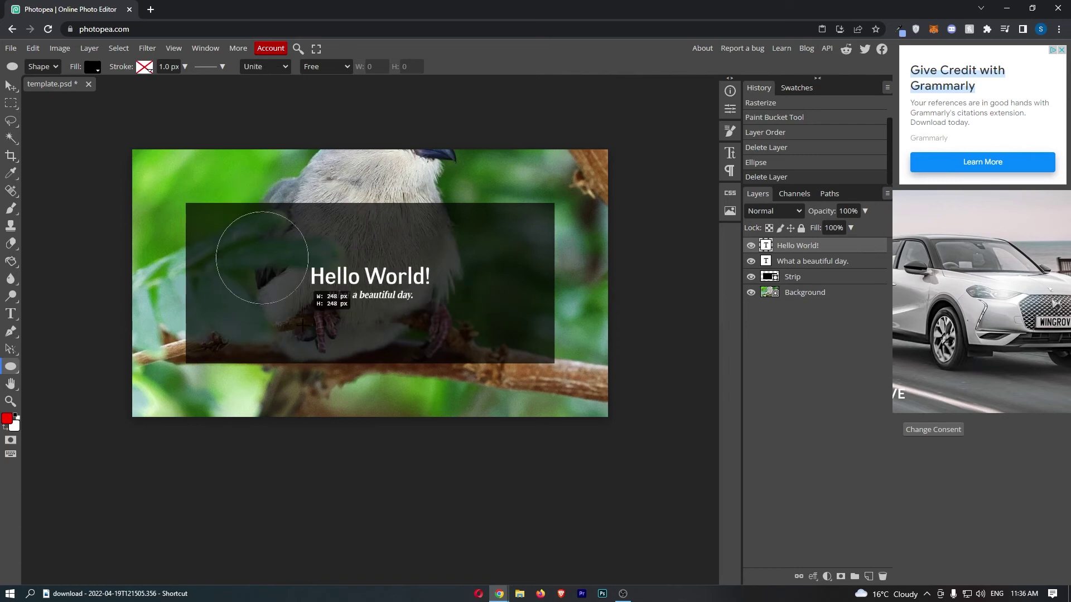
{"action": "left_click_drag", "start_coordinate": [347, 234], "coordinate": [343, 301]}
Move the black circle down-left beside Hello World!, then deselect it.
{"action": "left_click", "coordinate": [12, 89]}
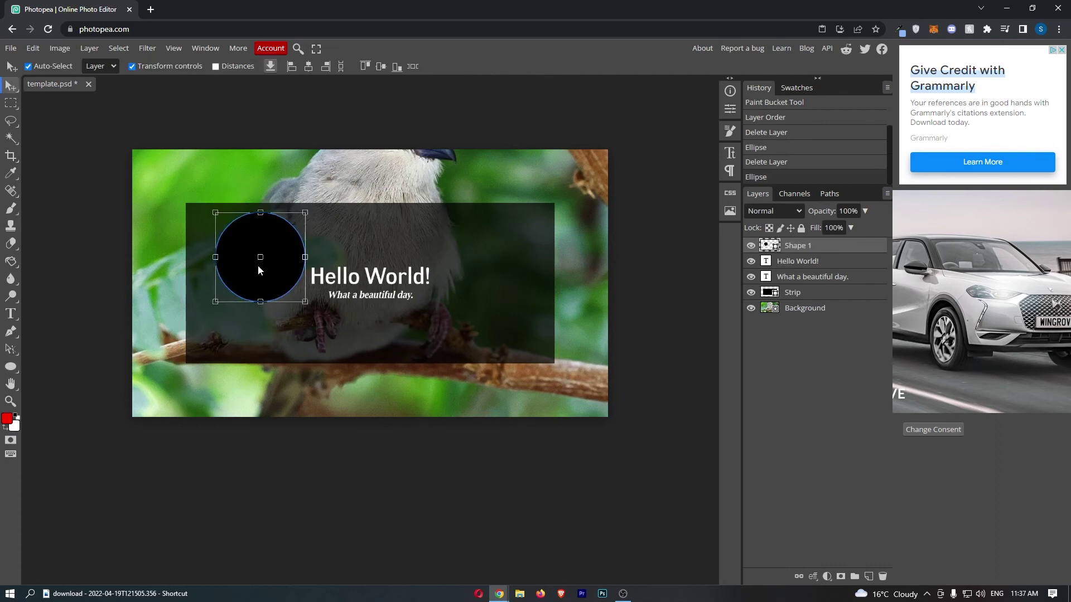
{"action": "left_click_drag", "start_coordinate": [259, 265], "coordinate": [246, 289]}
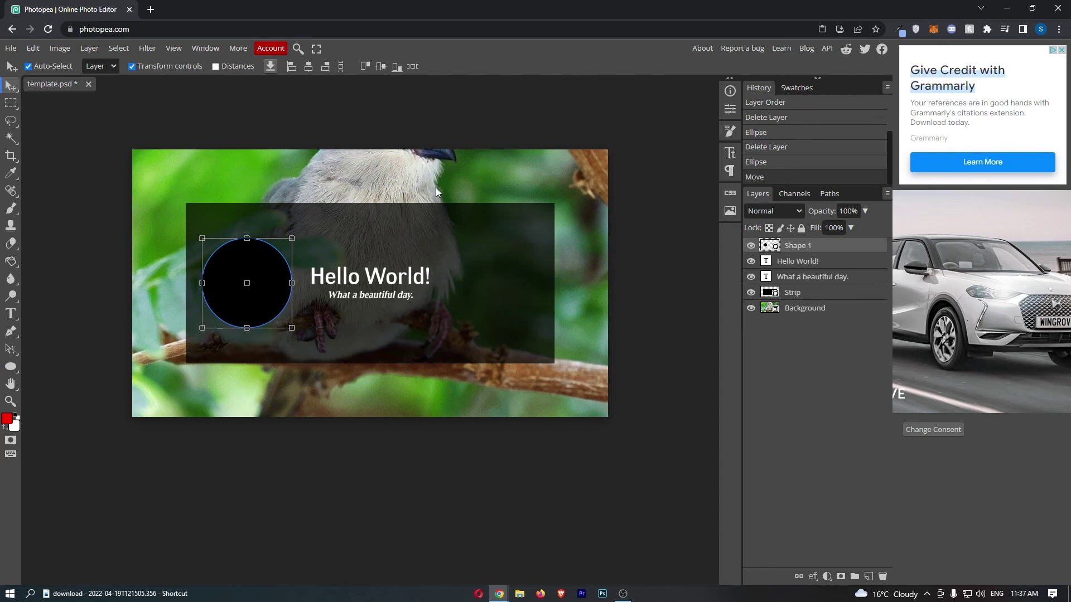
{"action": "left_click", "coordinate": [380, 118]}
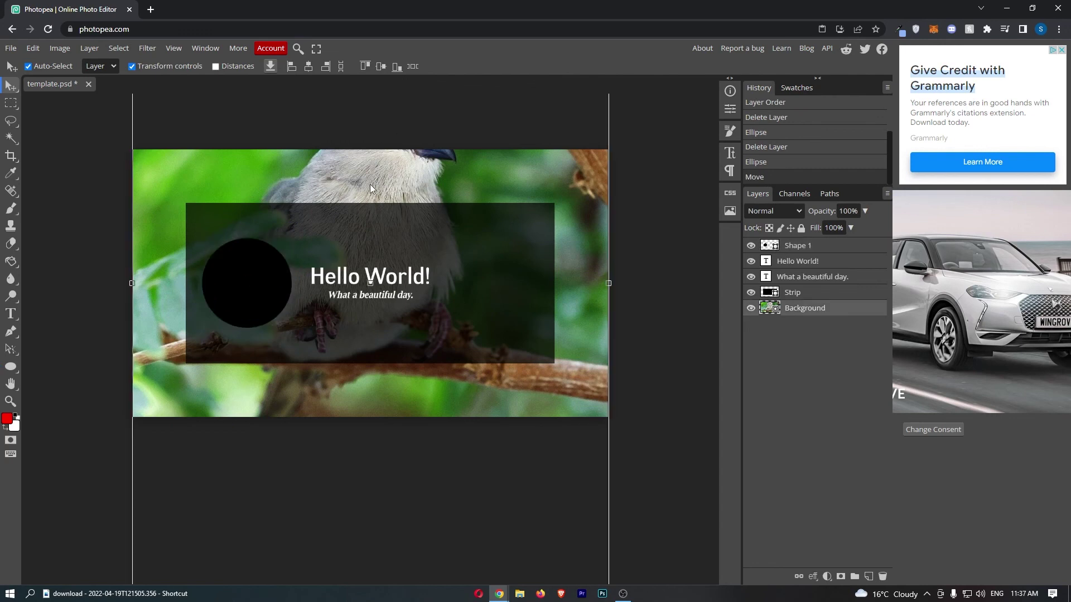
{"action": "left_click", "coordinate": [100, 189]}
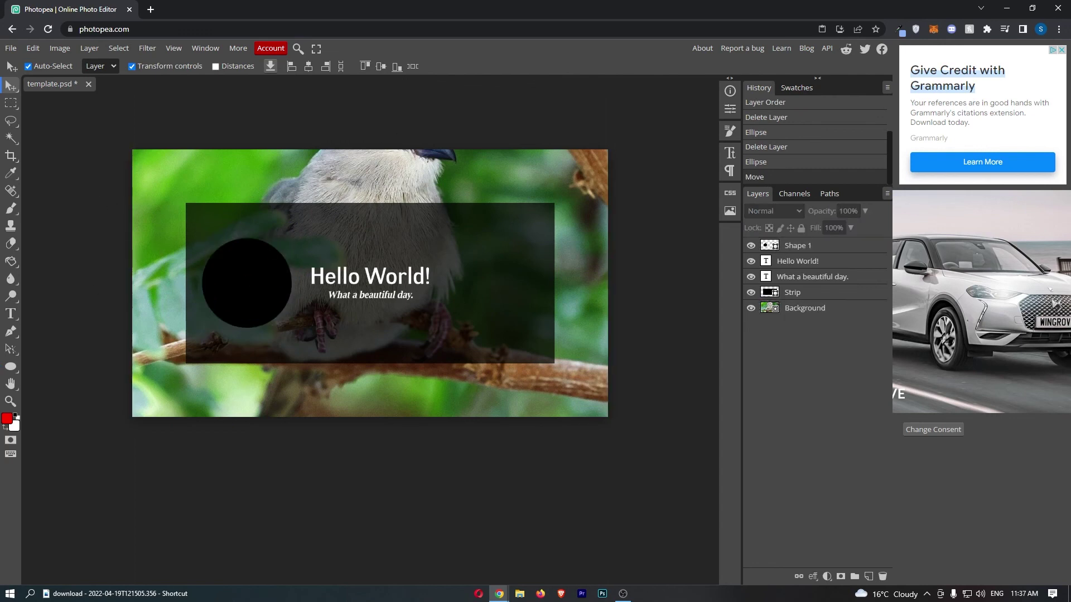